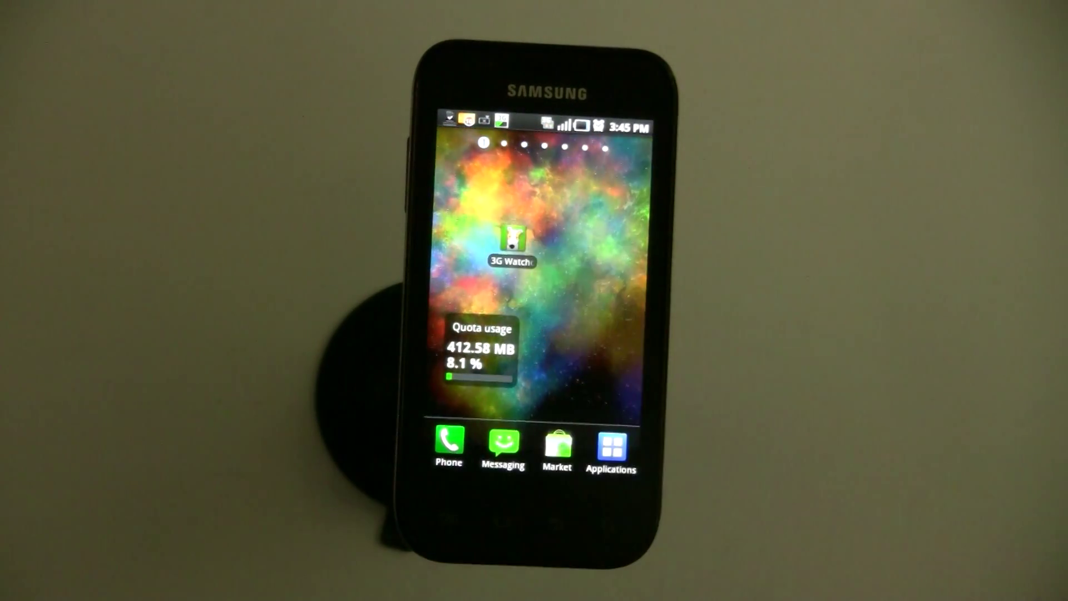
Show the mobile internet usage summary: 412.6 MB (8.1%) of the 5 GB monthly quota used.
{"action": "left_click", "coordinate": [480, 351]}
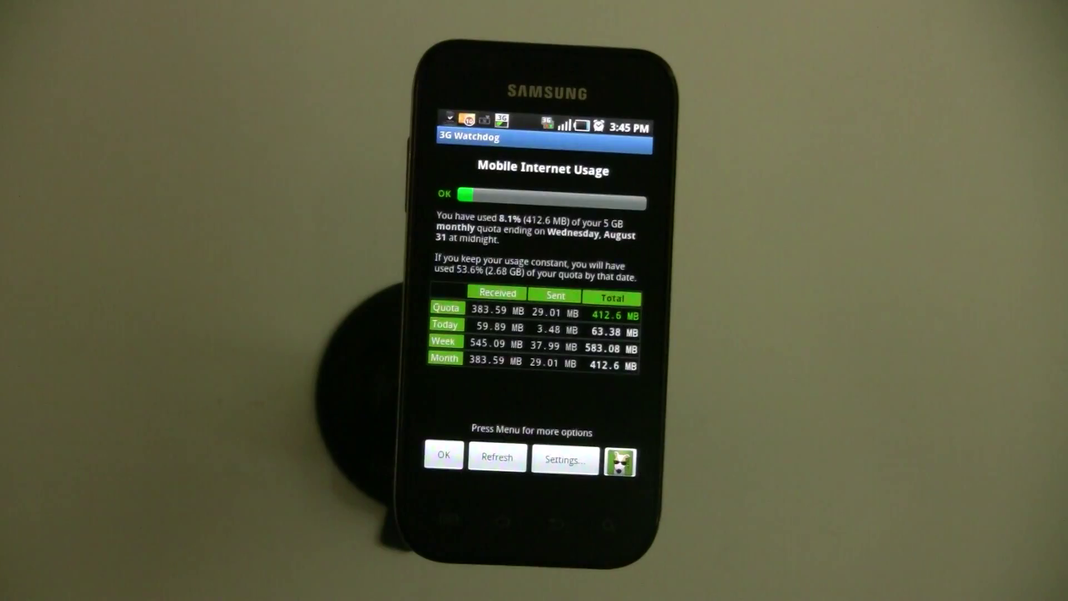